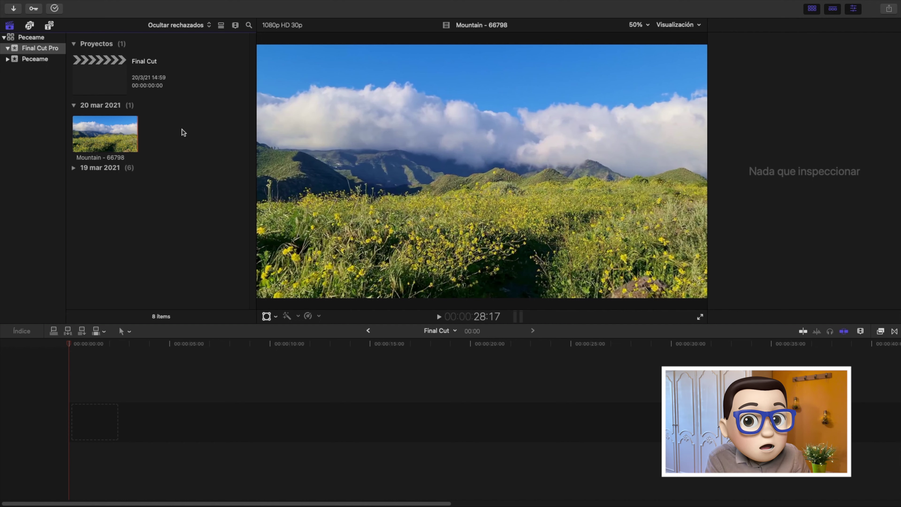
- Mark a 20:16 range of the Mountain clip and place it at the timeline's start
click(119, 134)
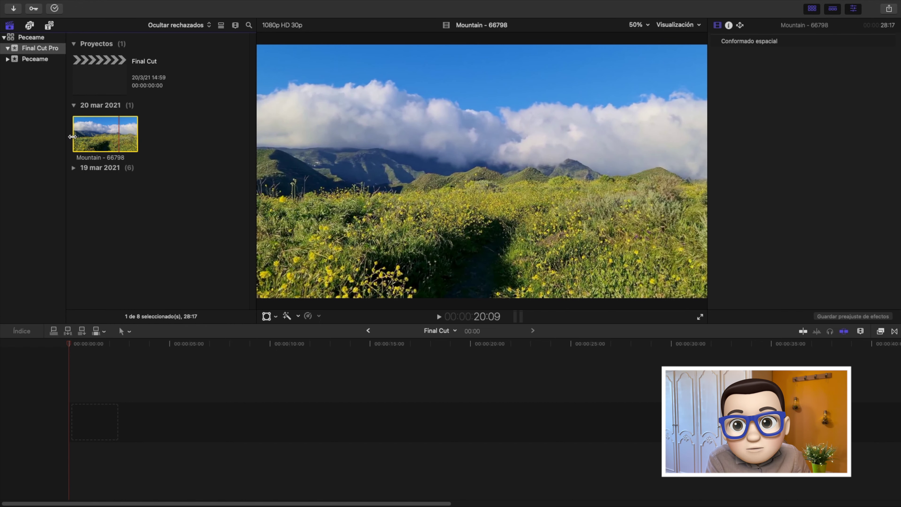
drag(72, 135, 78, 132)
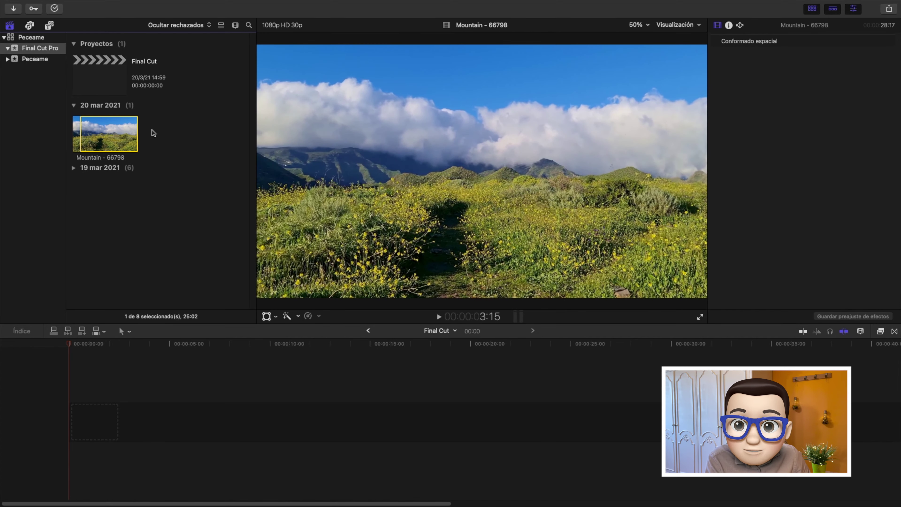
drag(138, 128, 127, 128)
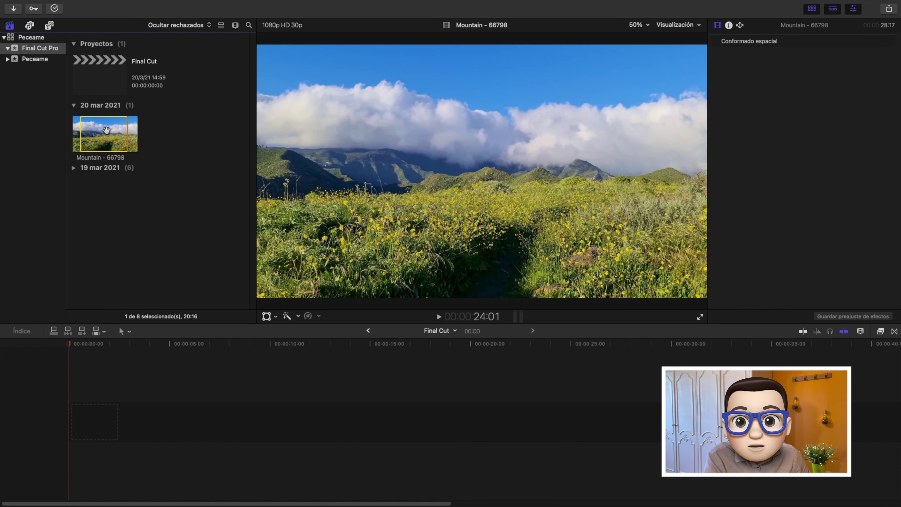
mouse_move(106, 135)
mouse_down()
mouse_move(100, 354)
mouse_move(81, 422)
mouse_up()
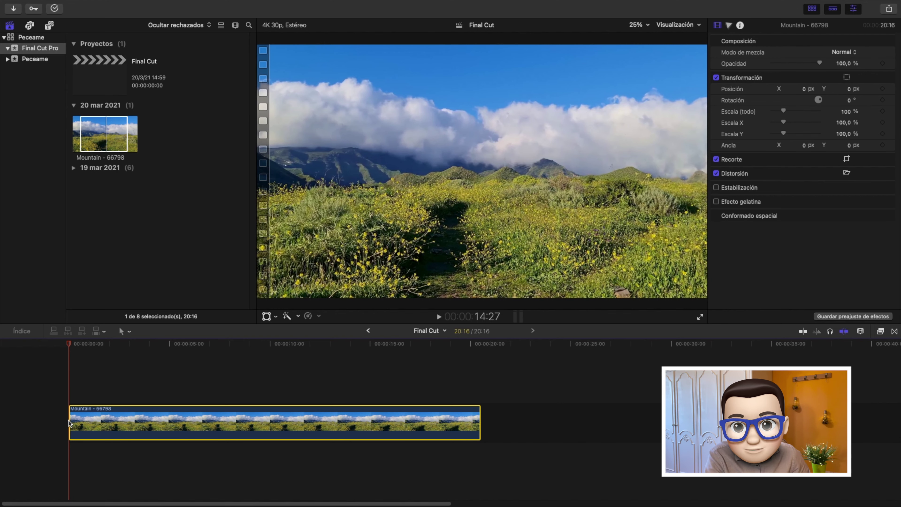
- Trim the clip's start in by 00:23 and extend its end out to 24:12
mouse_move(70, 424)
mouse_down()
mouse_move(108, 420)
mouse_move(85, 421)
mouse_up()
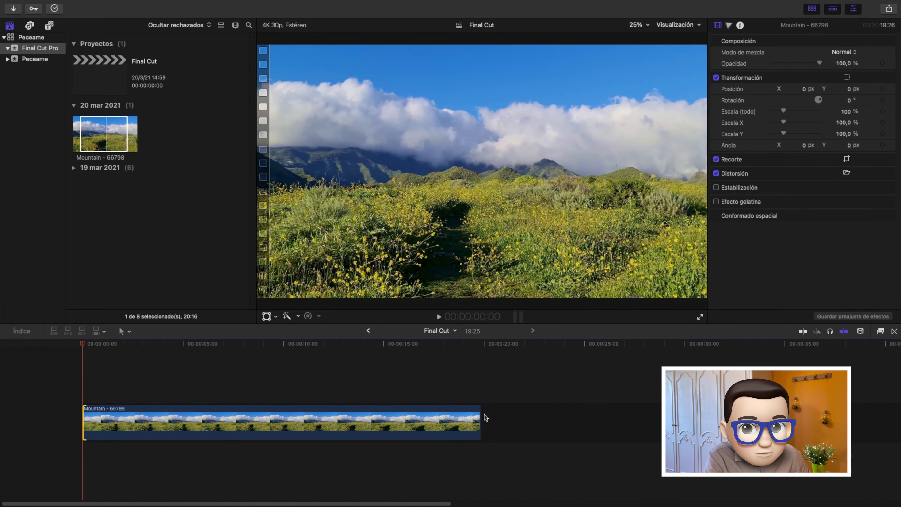
mouse_move(478, 418)
mouse_down()
mouse_move(584, 426)
mouse_move(556, 426)
mouse_up()
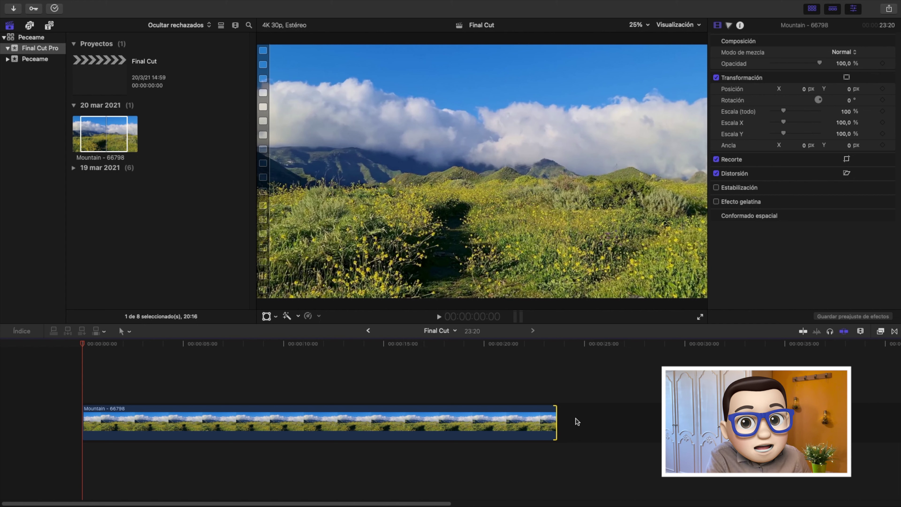
- Cut the Mountain clip at six points with the Blade tool, making seven pieces
click(129, 331)
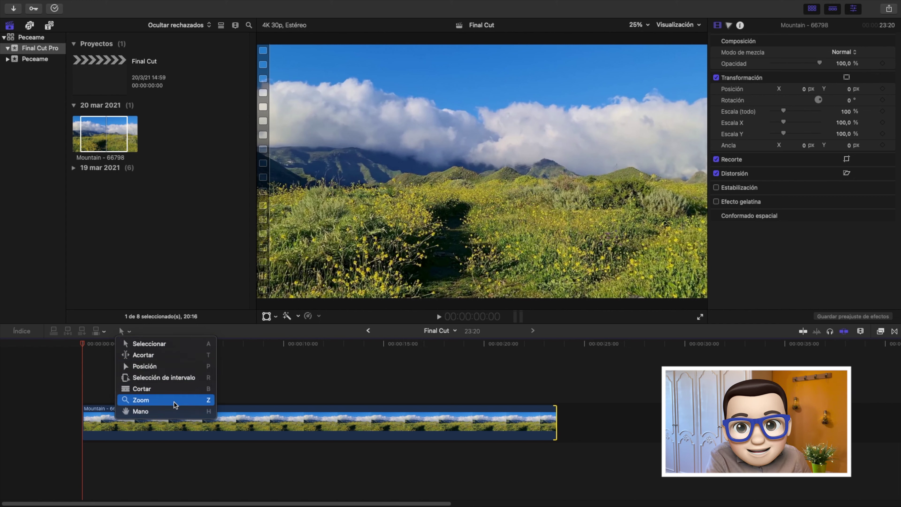
click(182, 388)
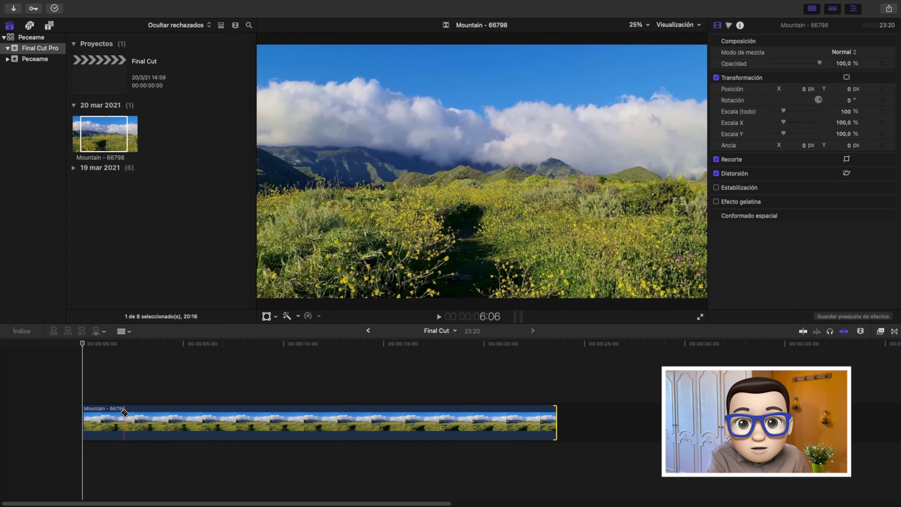
click(147, 419)
click(226, 419)
click(289, 419)
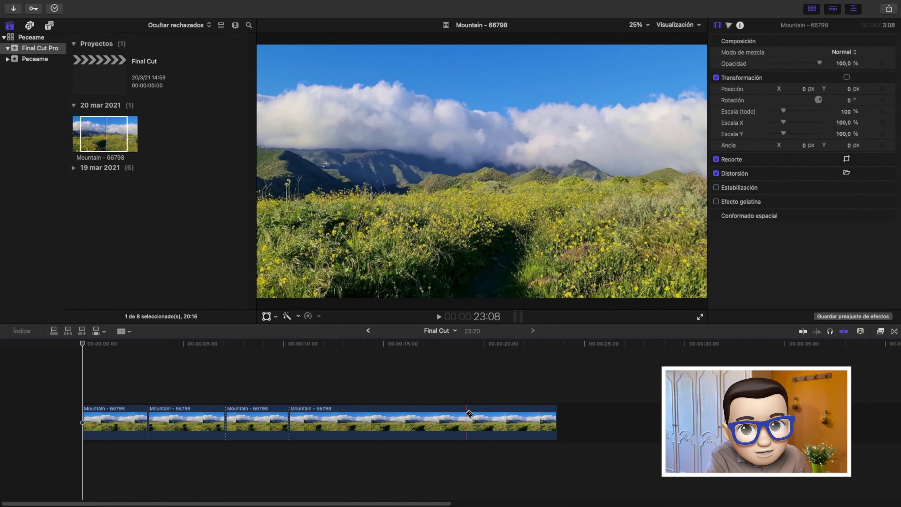
click(413, 419)
click(435, 419)
click(512, 419)
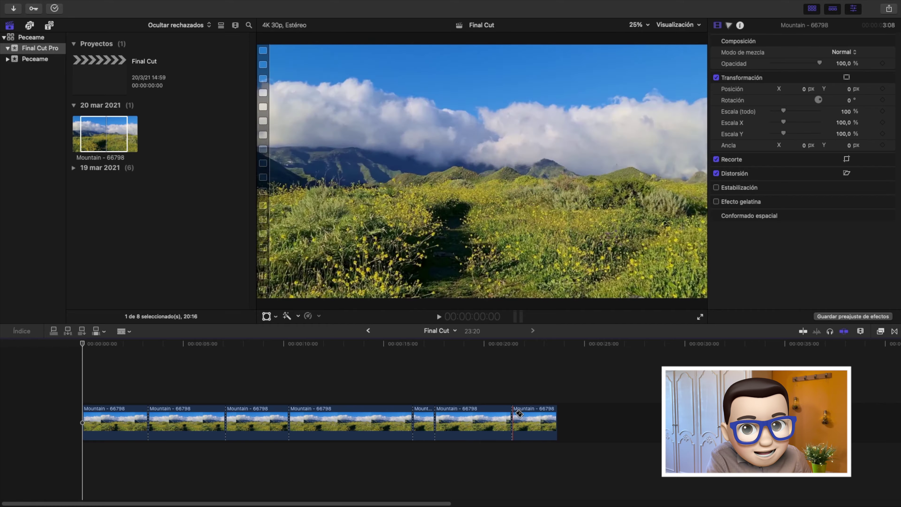
- Return to the Select tool and select the short fifth piece
click(122, 331)
click(130, 343)
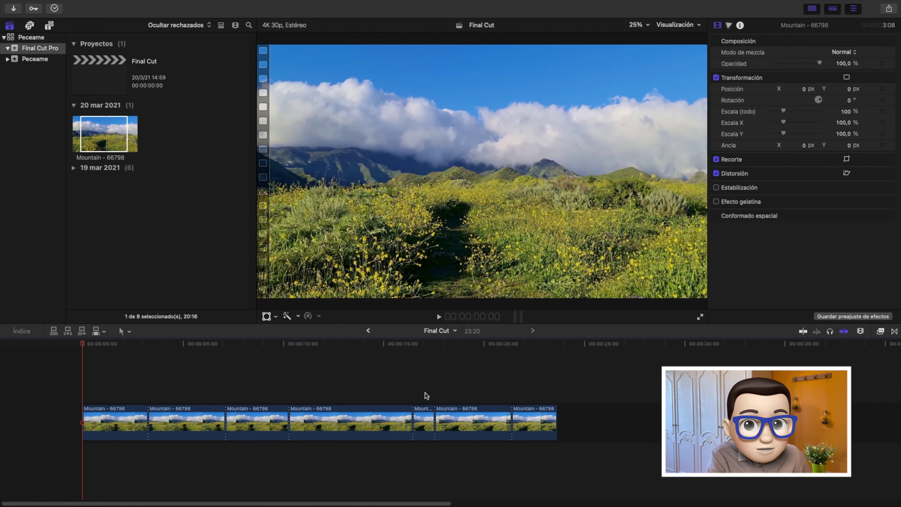
click(426, 427)
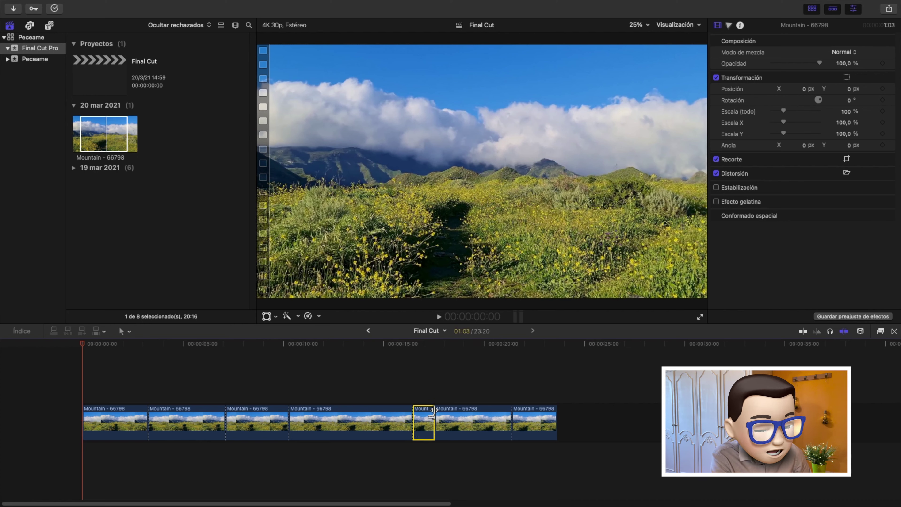
- Delete the short 01:03 piece, then remove its leftover gap so later pieces close up
key(shift+Delete)
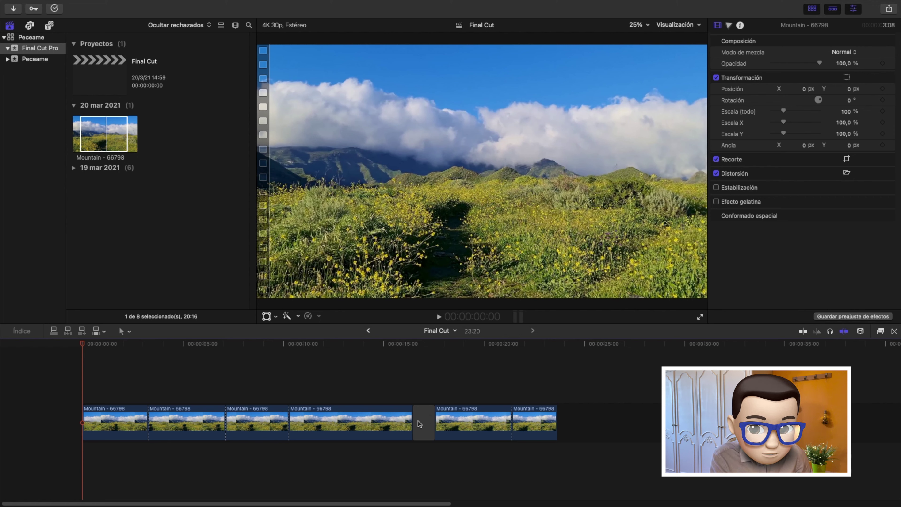
click(418, 422)
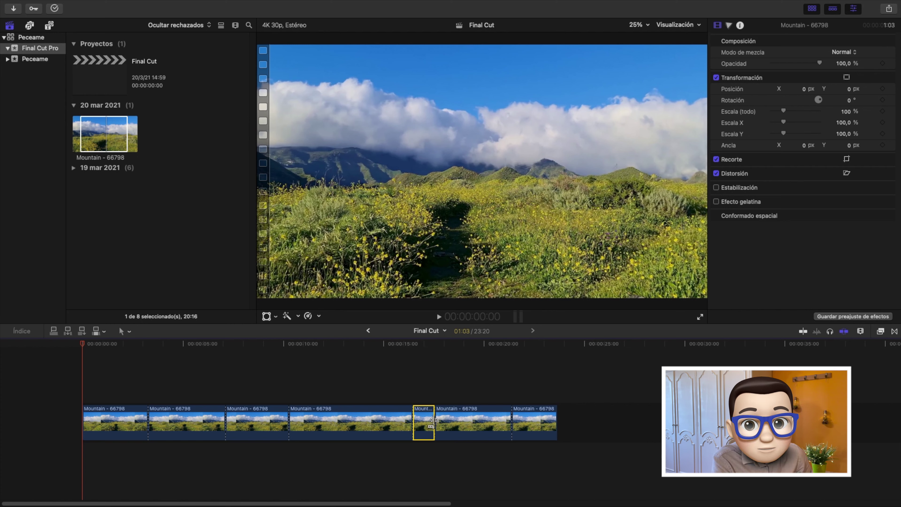
key(Delete)
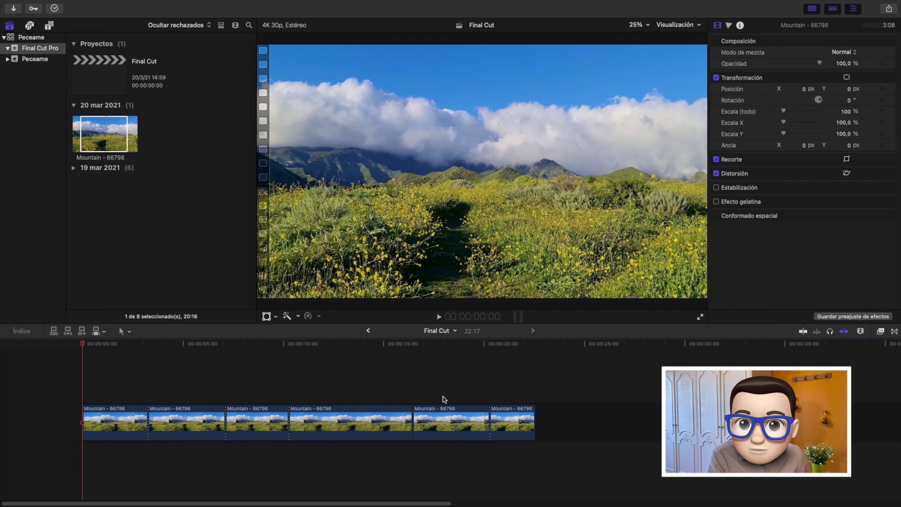
- Use the Trim tool to roll the edit between pieces two and three about 01:03 earlier
click(129, 332)
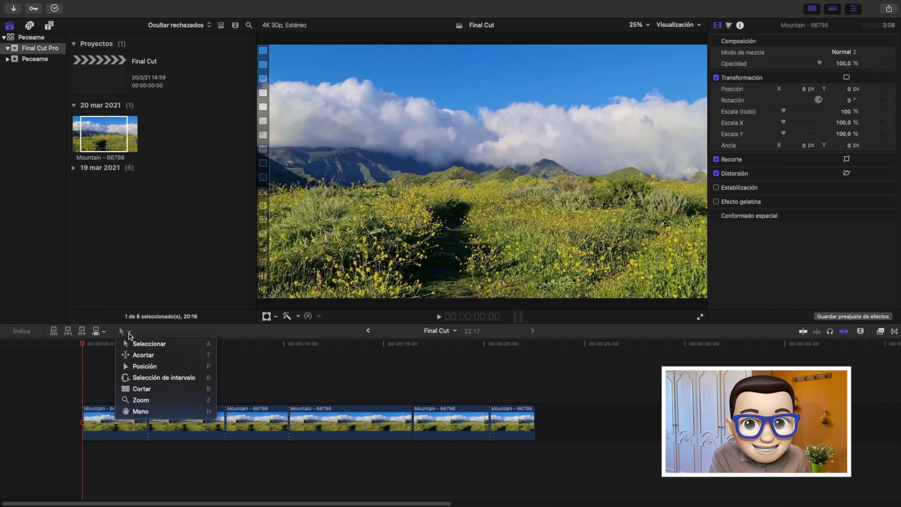
click(154, 353)
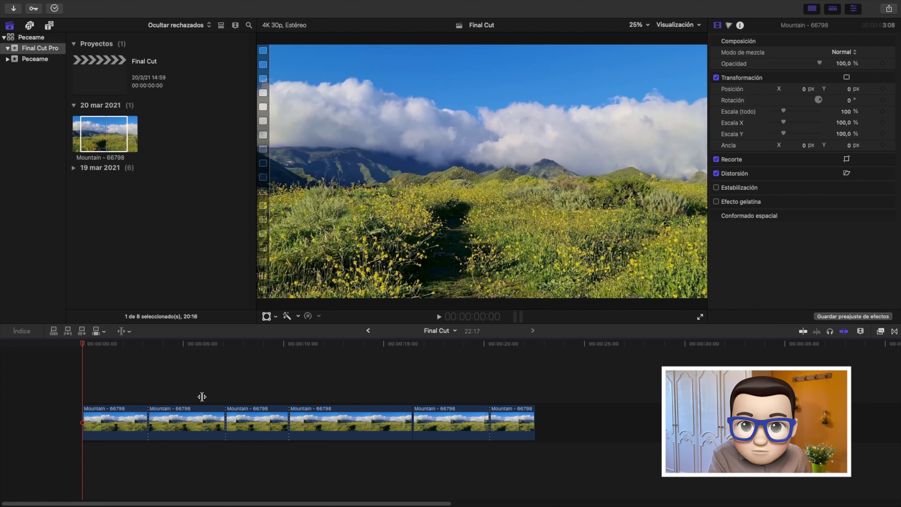
click(226, 418)
drag(226, 418, 187, 419)
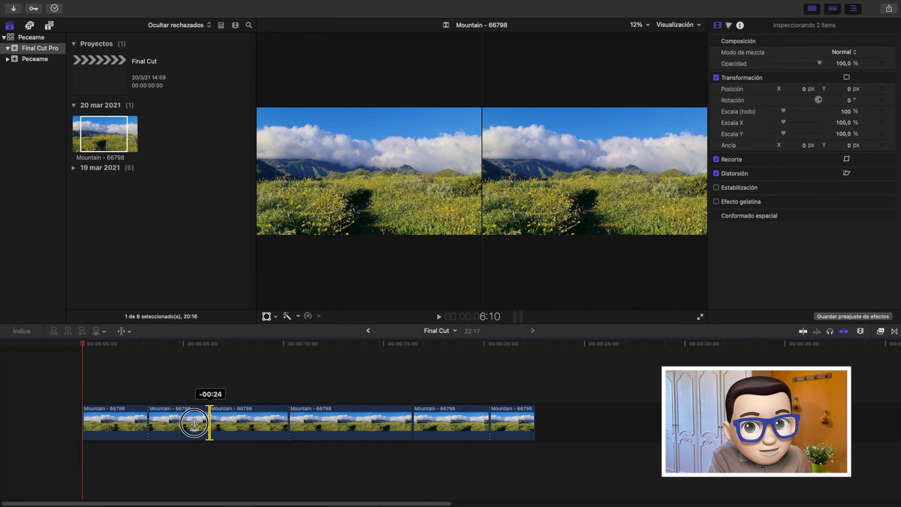
mouse_move(187, 419)
mouse_down()
mouse_move(248, 420)
mouse_move(188, 421)
mouse_move(205, 420)
mouse_up()
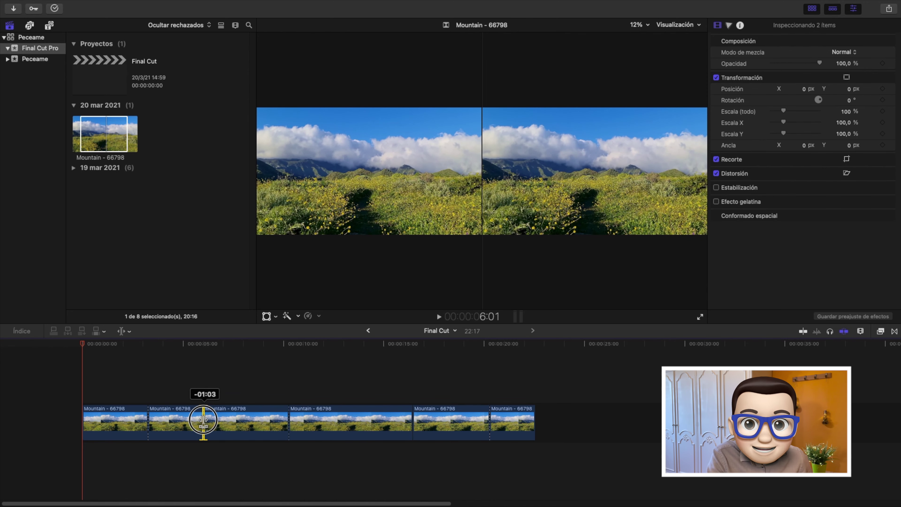
drag(204, 420, 198, 421)
- With the Select tool, open the edit between pieces three and four in the Precision Editor
click(124, 331)
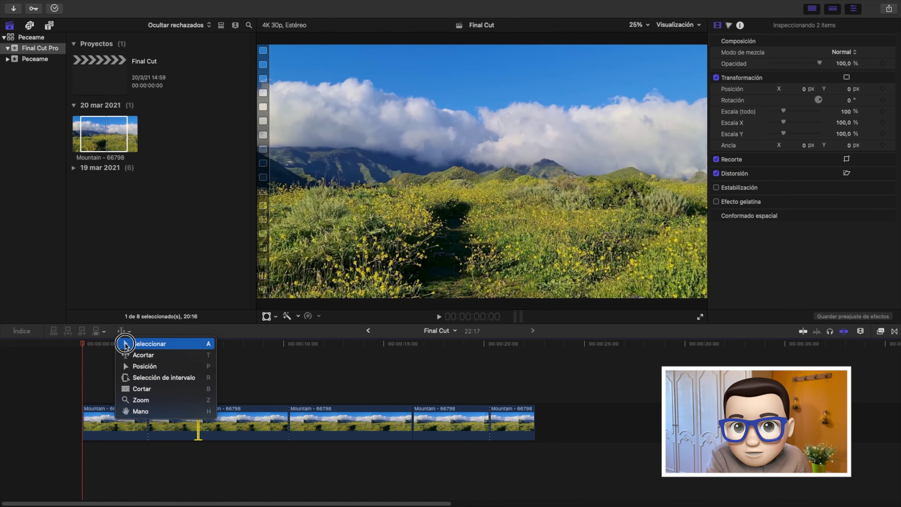
click(151, 342)
click(204, 375)
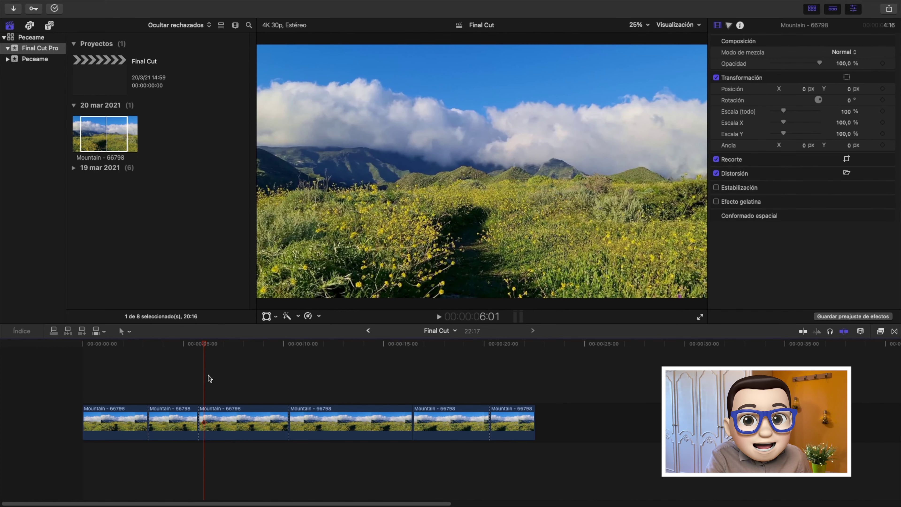
click(288, 422)
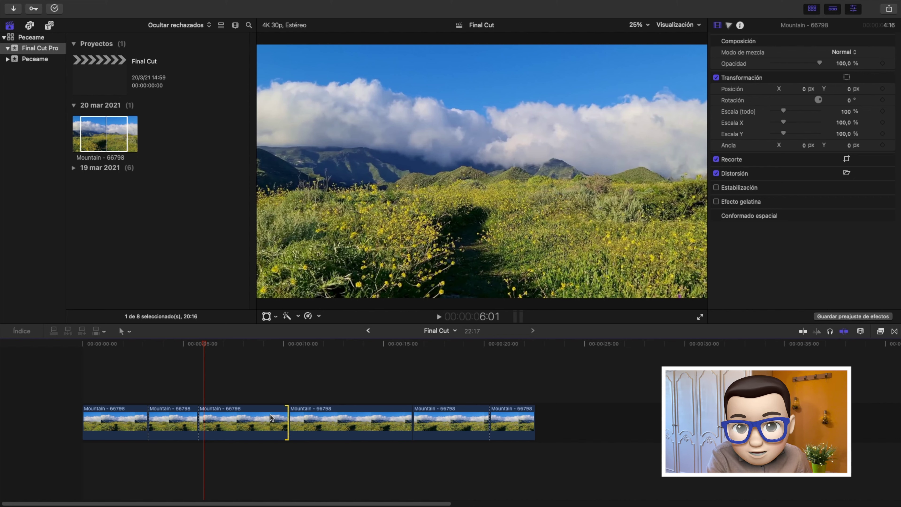
double_click(287, 421)
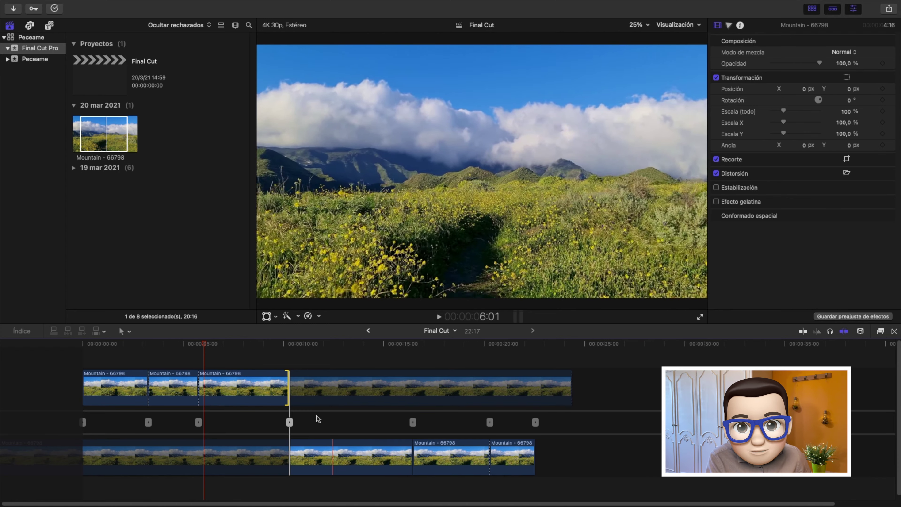
- Trim the third piece's end earlier and set the fourth piece's start to +00:13
drag(289, 388, 260, 387)
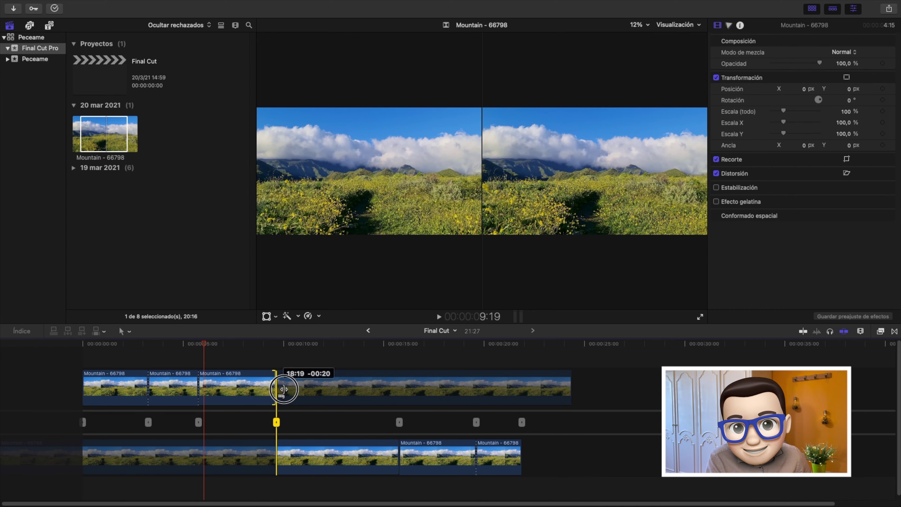
drag(287, 389, 278, 389)
mouse_move(280, 455)
mouse_down()
mouse_move(292, 454)
mouse_move(301, 422)
mouse_move(310, 424)
mouse_up()
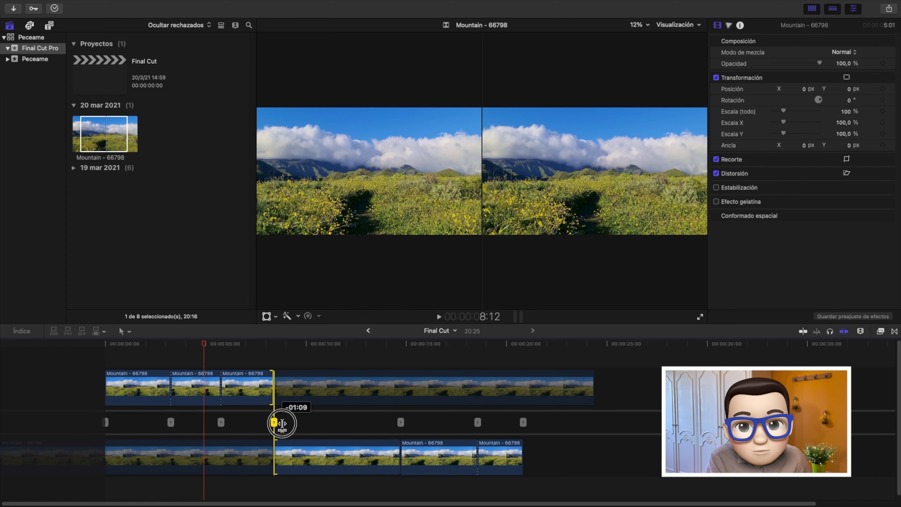
drag(310, 424, 307, 425)
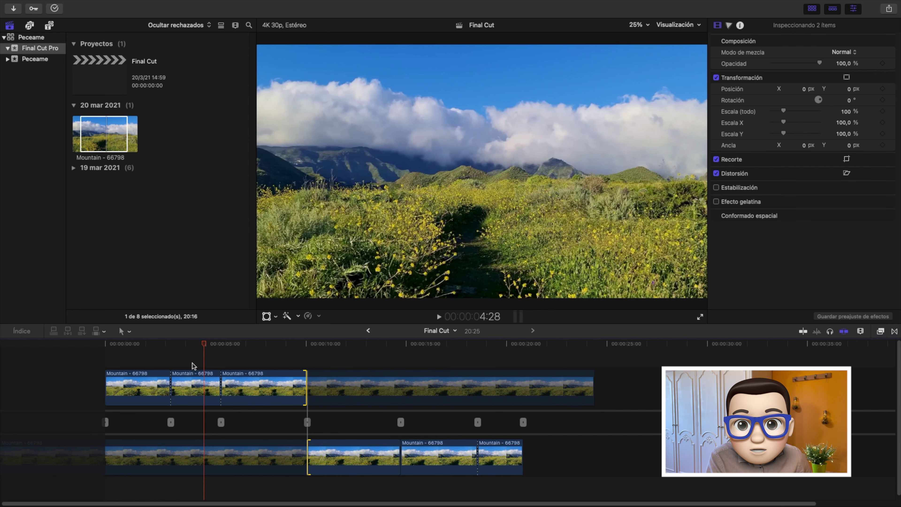
click(130, 332)
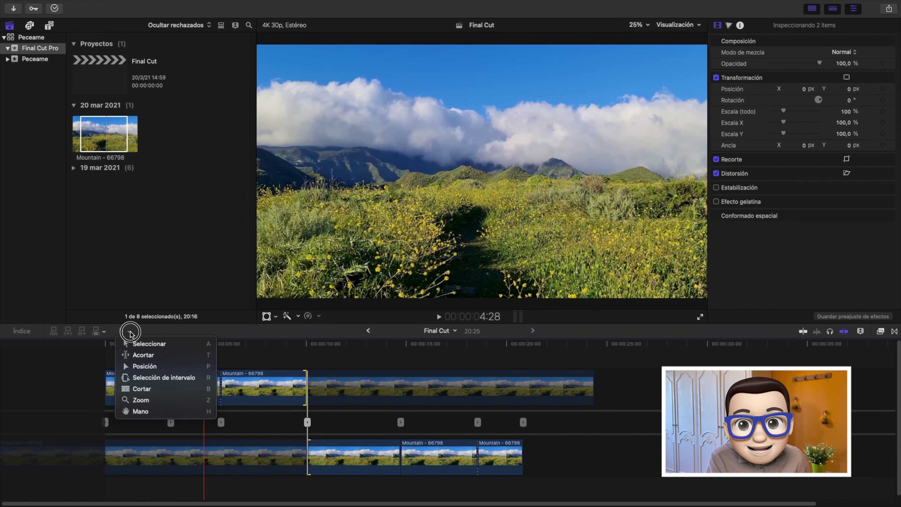
click(213, 344)
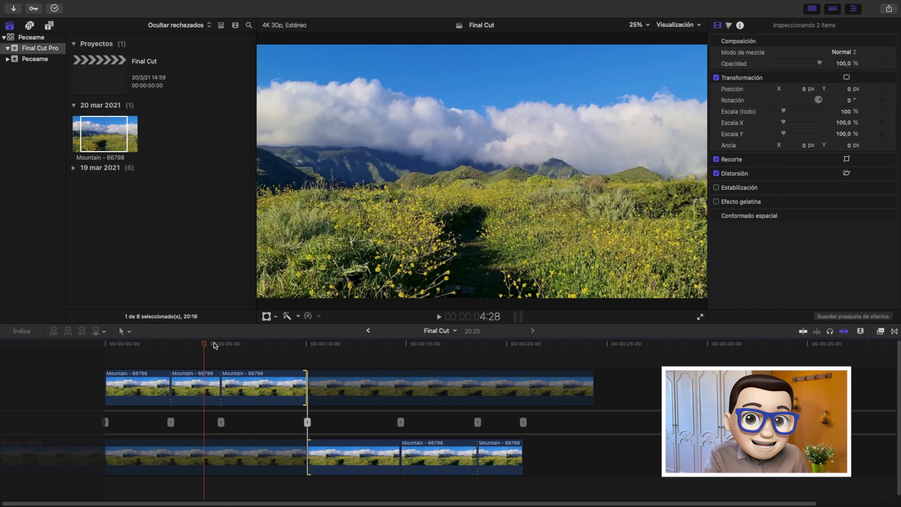